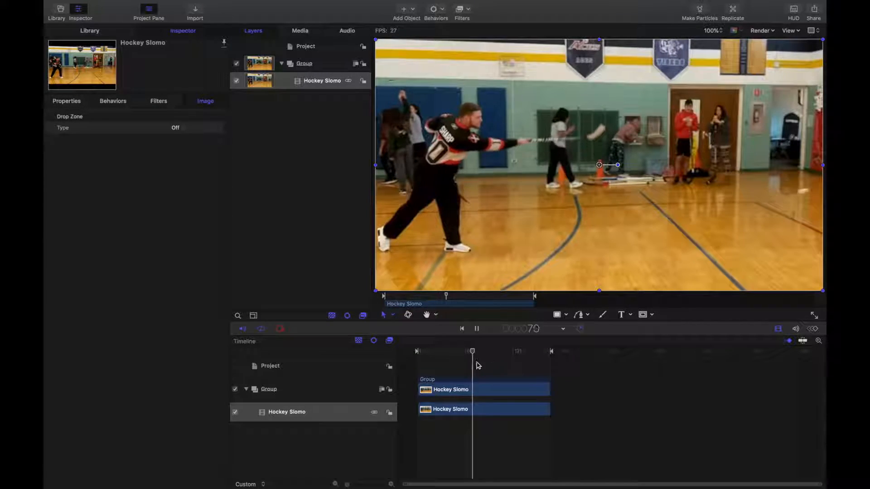
# Step: Add the title "Northtown Gym Class" on the gym floor area of the video, starting at frame 1
pyautogui.click(487, 352)
pyautogui.moveTo(487, 352)
pyautogui.mouseDown()
pyautogui.moveTo(437, 352)
pyautogui.moveTo(474, 357)
pyautogui.mouseUp()
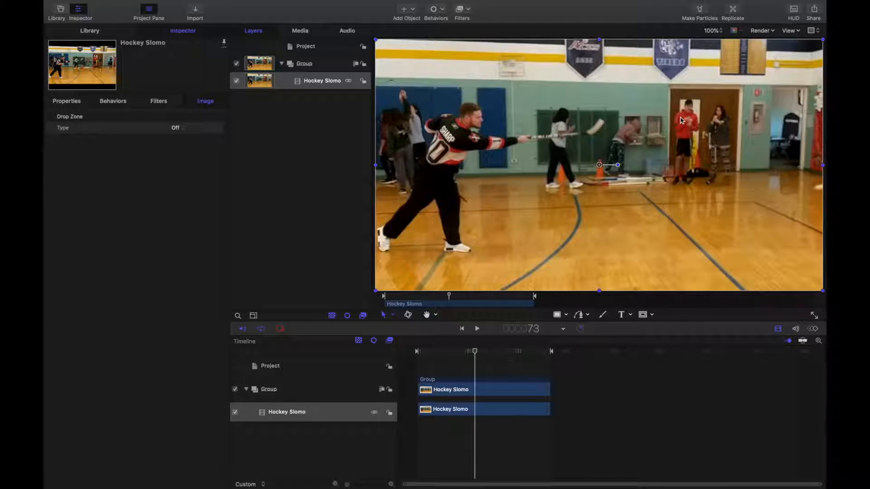
pyautogui.moveTo(471, 354); pyautogui.dragTo(417, 353)
pyautogui.click(621, 314)
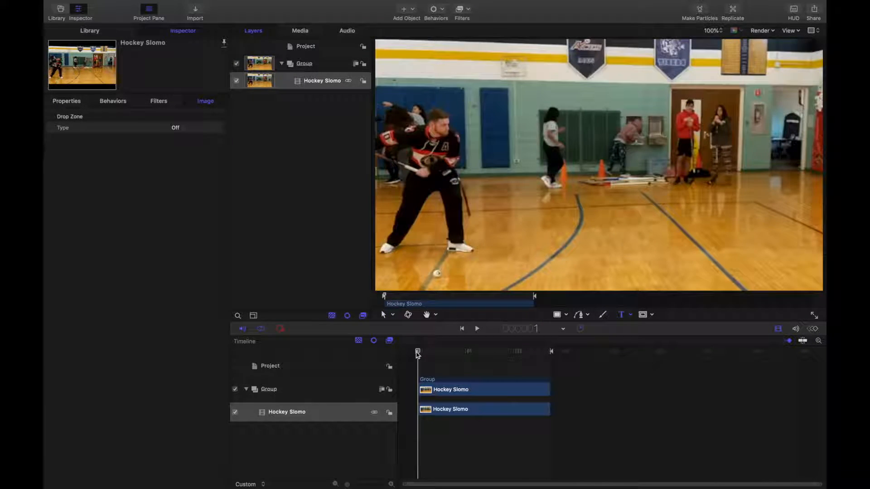
pyautogui.click(599, 253)
pyautogui.write('Northt')
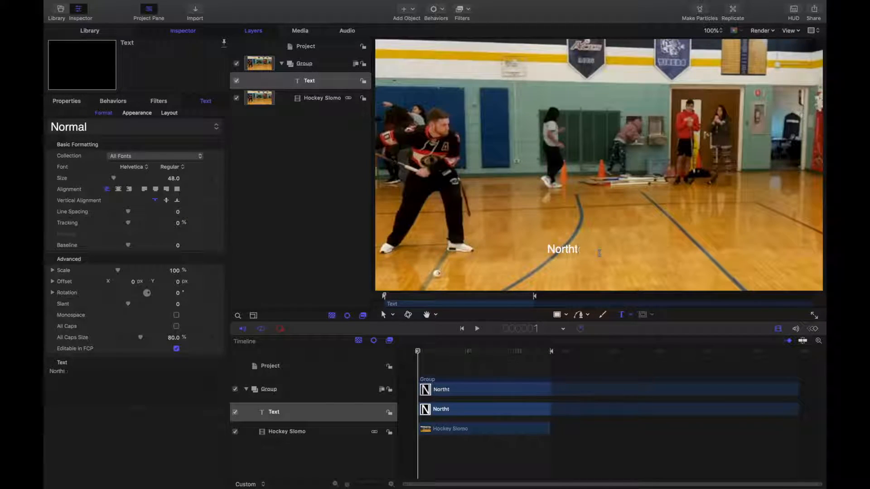
pyautogui.write('own Gym Class')
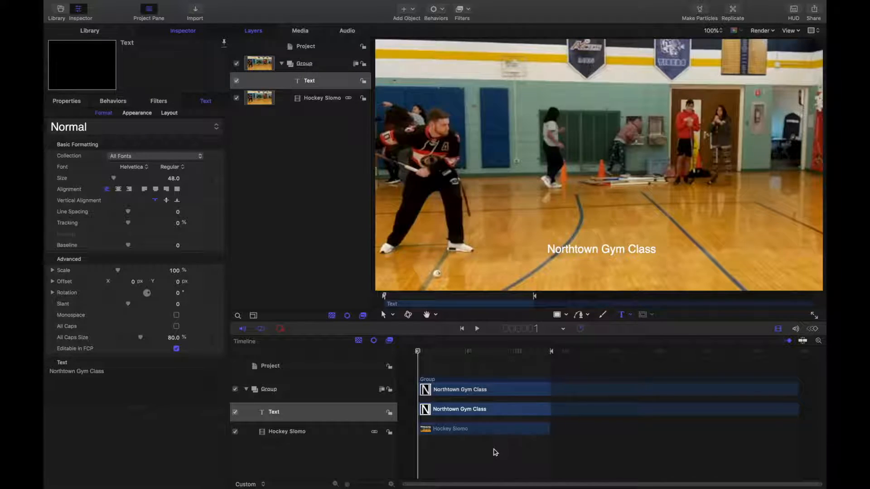
pyautogui.click(381, 316)
# Step: Reposition the title to about X -240 px, Y -358 px and park the playhead at frame 50
pyautogui.press('space')
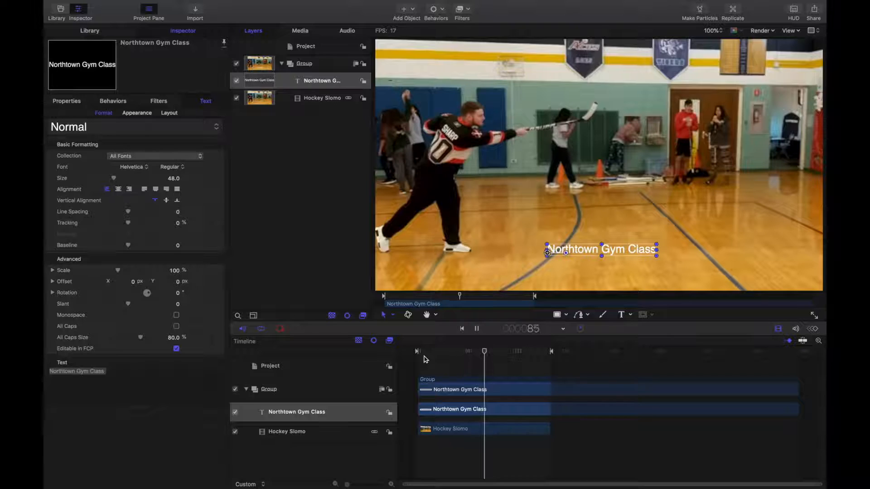
pyautogui.press('space')
pyautogui.moveTo(553, 254); pyautogui.dragTo(630, 247)
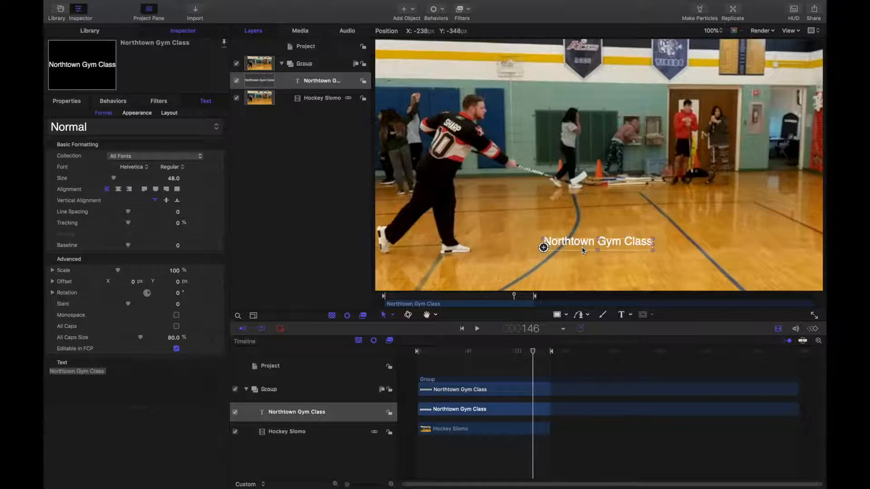
pyautogui.click(475, 352)
pyautogui.moveTo(476, 354); pyautogui.dragTo(458, 359)
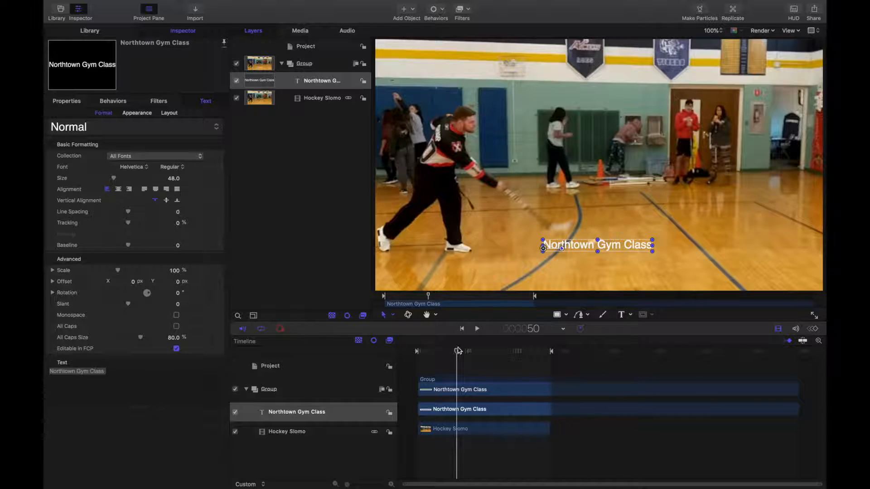
# Step: Show the Keyframe Editor and enlarge its area slightly at the expense of the timeline tracks
pyautogui.moveTo(274, 2)
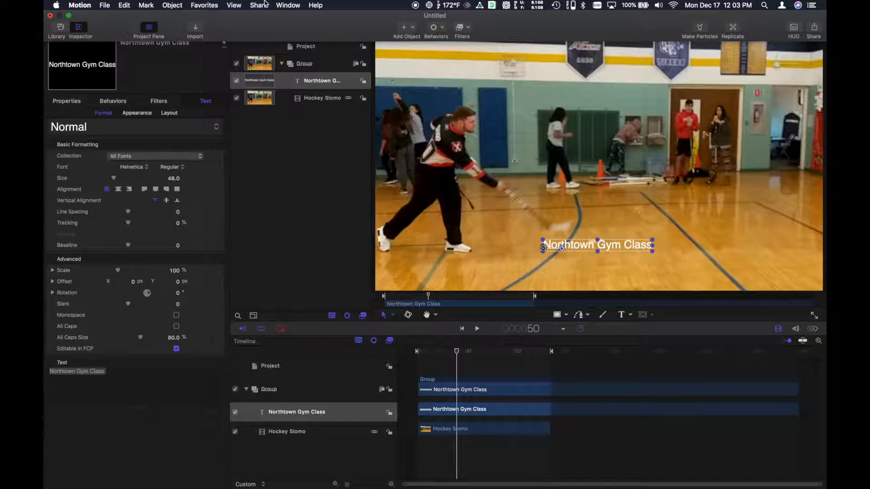
pyautogui.click(233, 5)
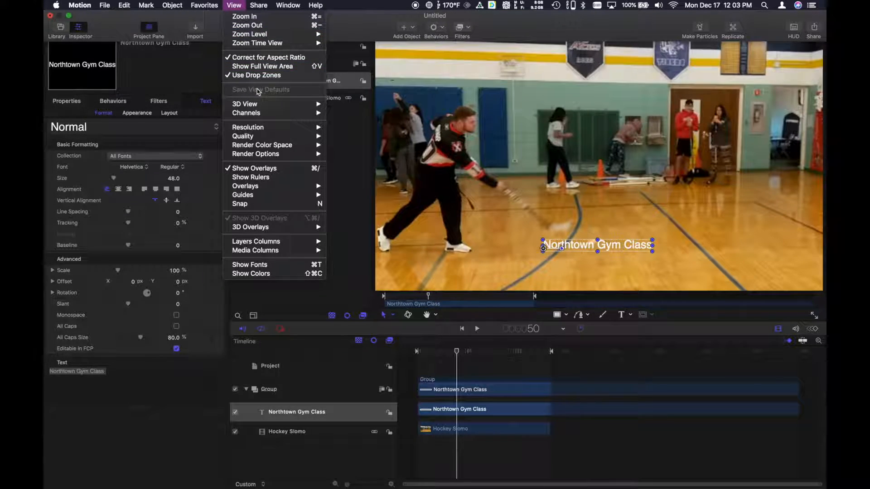
pyautogui.moveTo(255, 106)
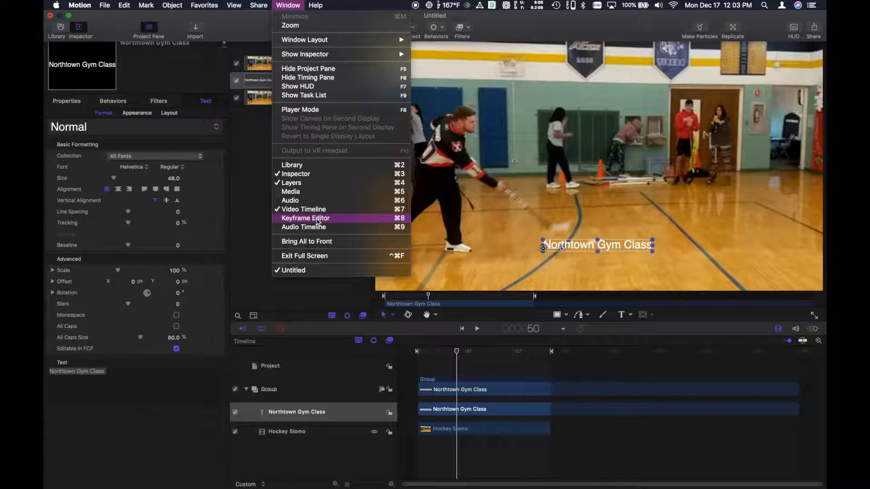
pyautogui.click(368, 221)
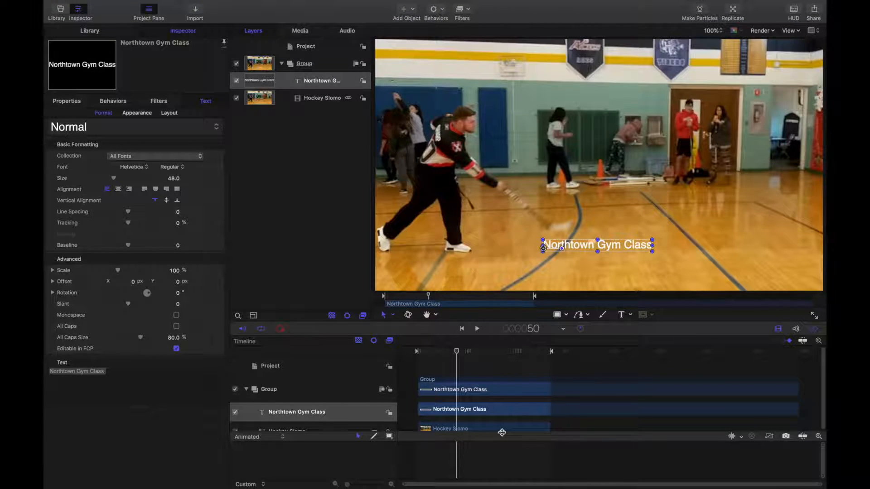
pyautogui.moveTo(502, 432); pyautogui.dragTo(501, 417)
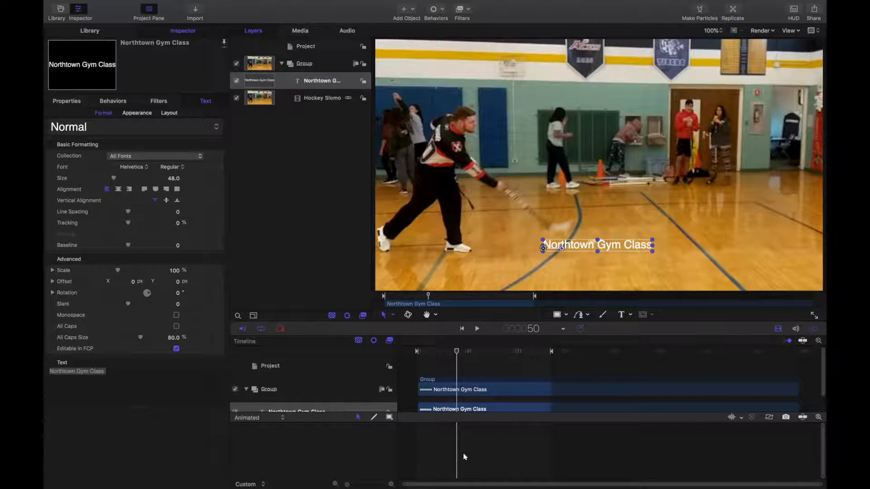
pyautogui.scroll(-3, 519, 388)
pyautogui.scroll(3, 519, 388)
pyautogui.scroll(-2, 519, 388)
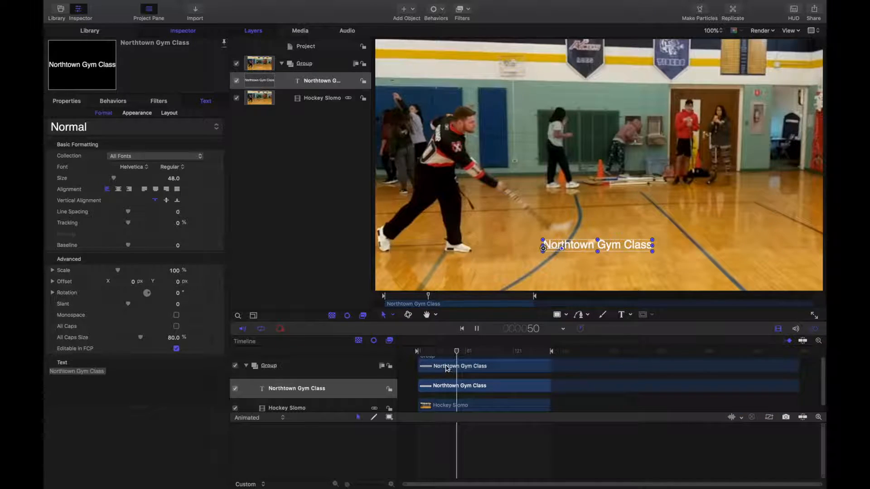
# Step: Apply the Match Move motion tracking behavior to the title with the playhead at frame 50
pyautogui.click(426, 352)
pyautogui.moveTo(426, 352); pyautogui.dragTo(458, 353)
pyautogui.press('space')
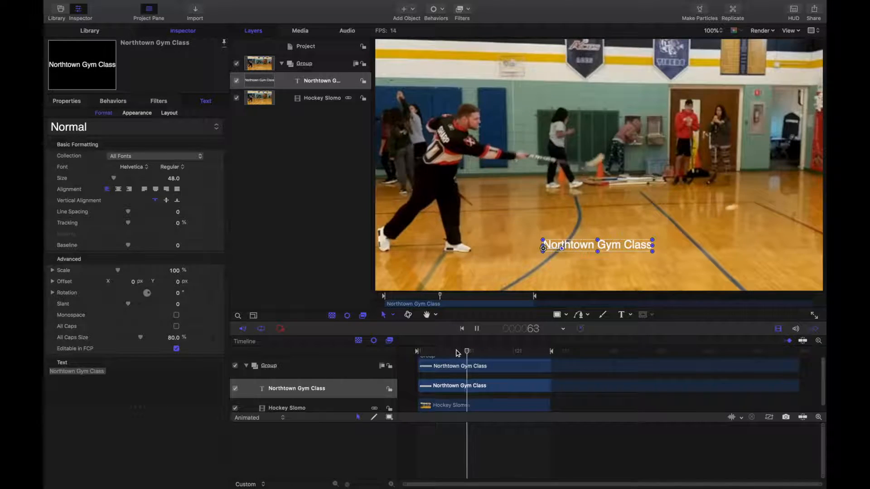
pyautogui.moveTo(475, 354); pyautogui.dragTo(457, 360)
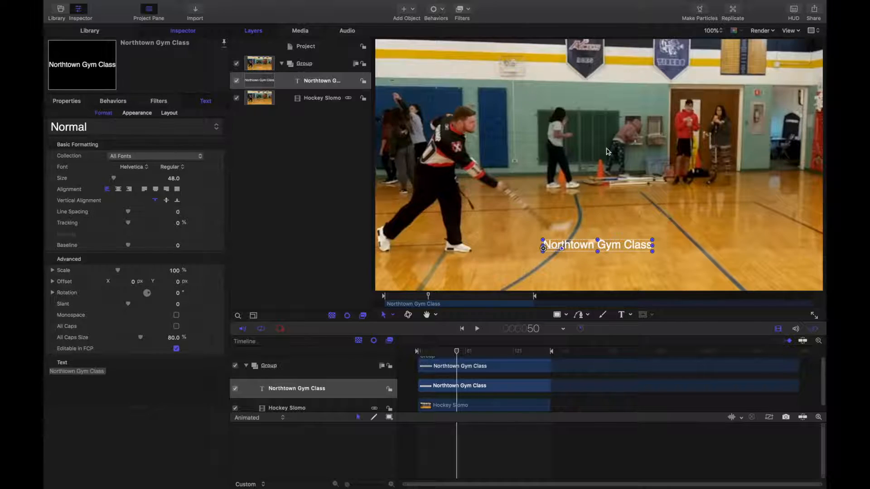
pyautogui.click(442, 13)
pyautogui.moveTo(454, 48)
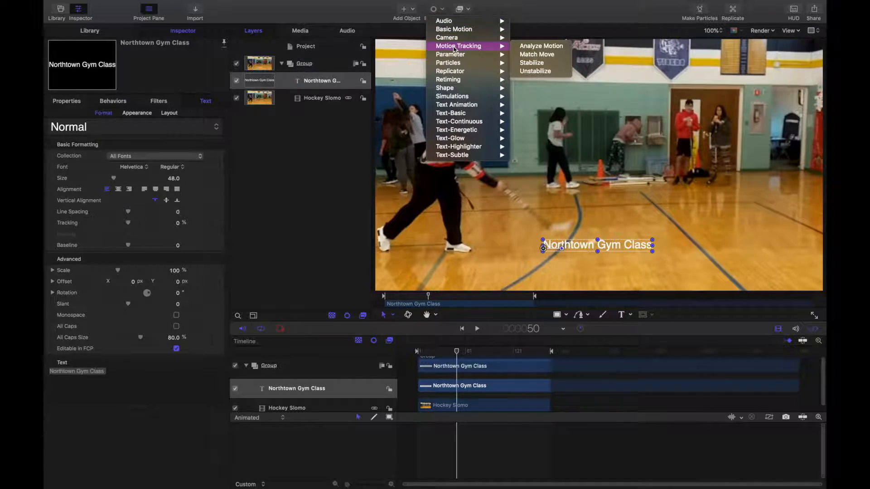
pyautogui.click(542, 54)
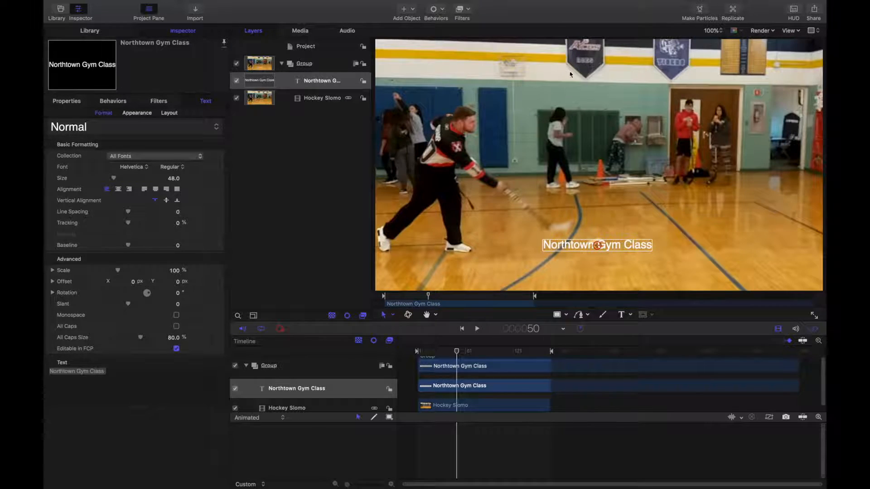
# Step: Place the anchor tracker on the hockey stick's blade and analyze the movement, stopping once the blade reaches the top of the swing
pyautogui.moveTo(597, 247); pyautogui.dragTo(559, 229)
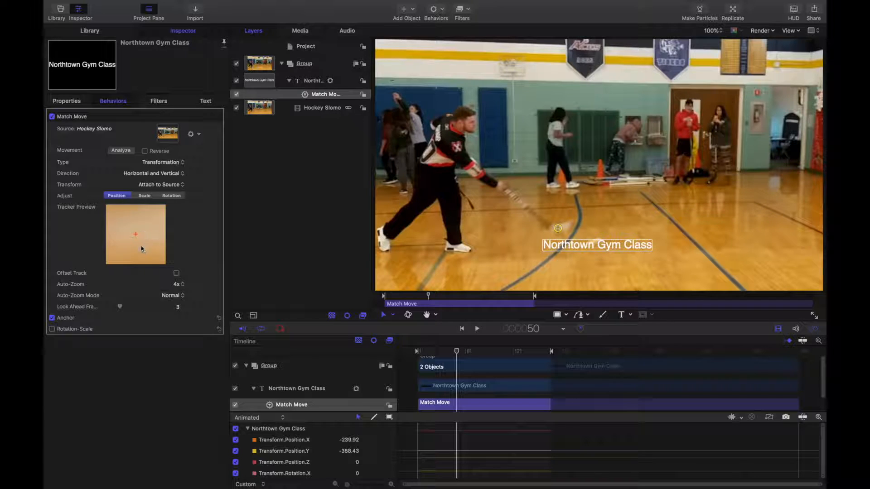
pyautogui.click(121, 150)
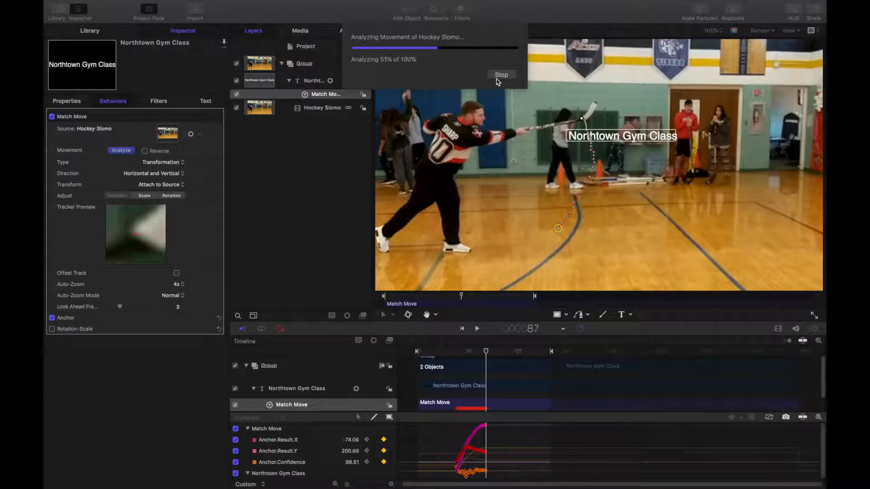
pyautogui.click(497, 79)
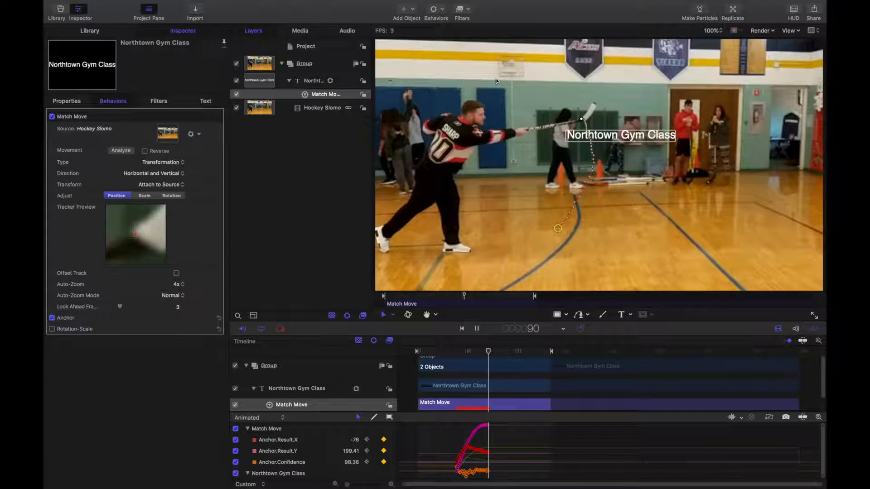
# Step: Compare the Anchor.Result.X and Anchor.Result.Y tracking curves while scrubbing between frames 50 and 88
pyautogui.click(480, 427)
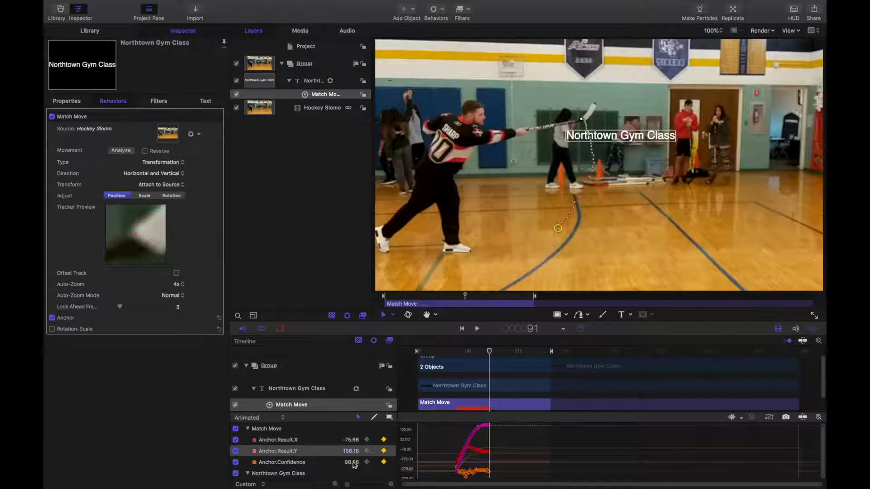
pyautogui.click(298, 441)
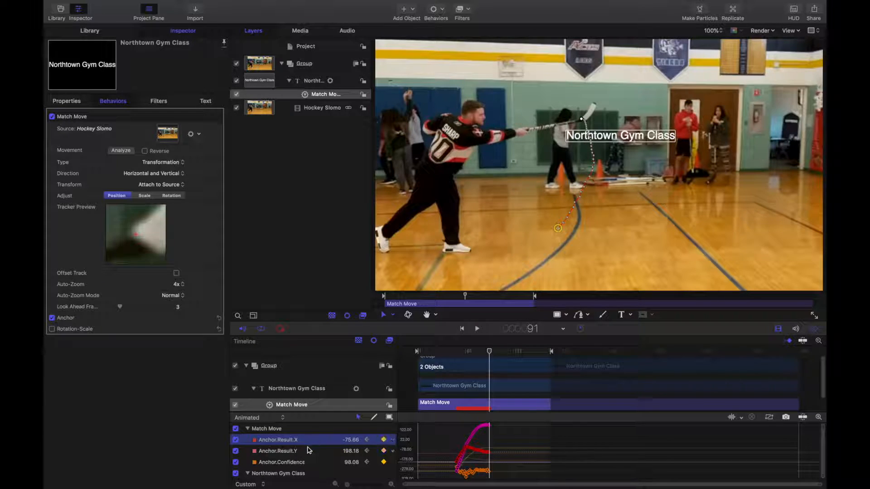
pyautogui.click(308, 451)
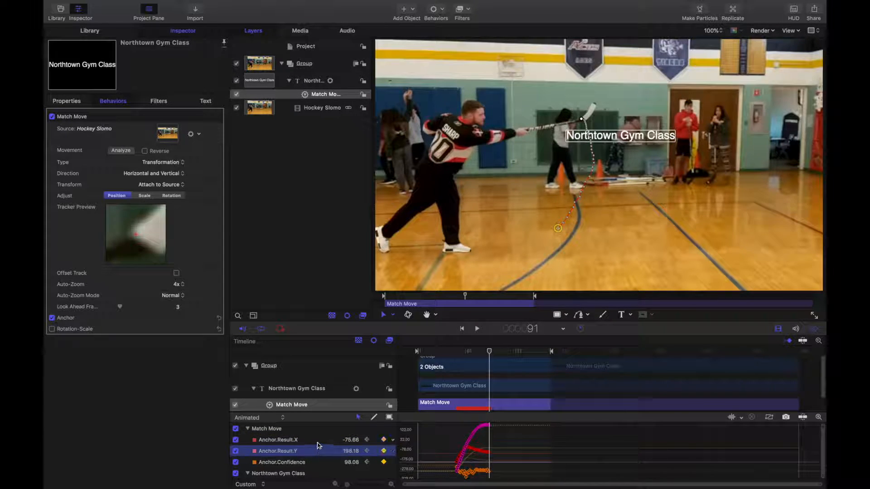
pyautogui.click(318, 442)
pyautogui.moveTo(488, 355); pyautogui.dragTo(459, 375)
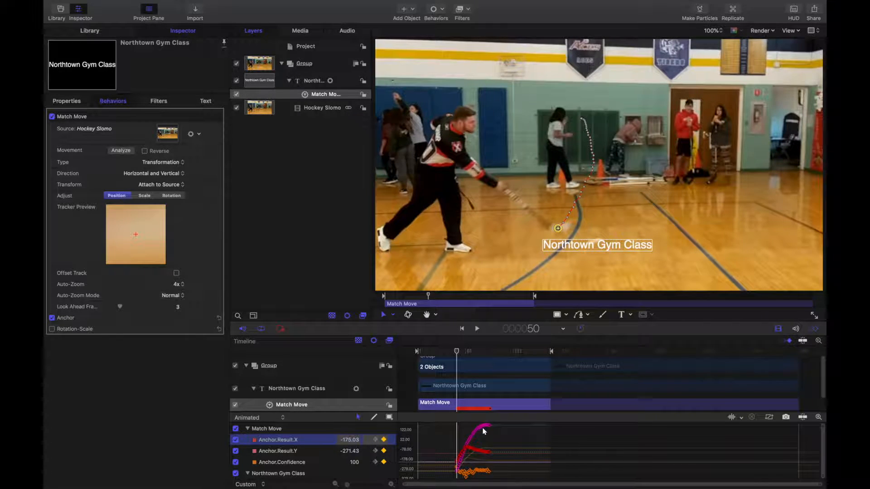
pyautogui.moveTo(459, 351); pyautogui.dragTo(489, 366)
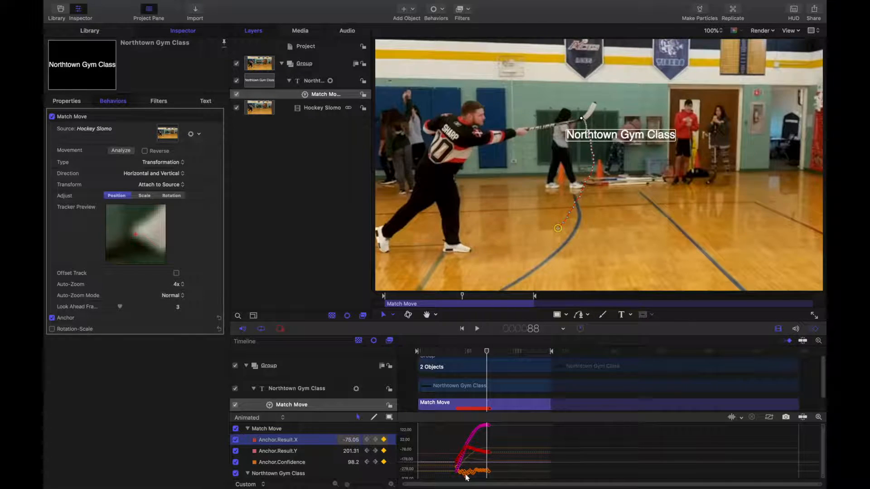
# Step: Inspect individual tracking keyframes on the Anchor.Result.X, Anchor.Result.Y and Anchor.Confidence curves up close, including one Result.Y keyframe's value
pyautogui.scroll(5, 479, 458)
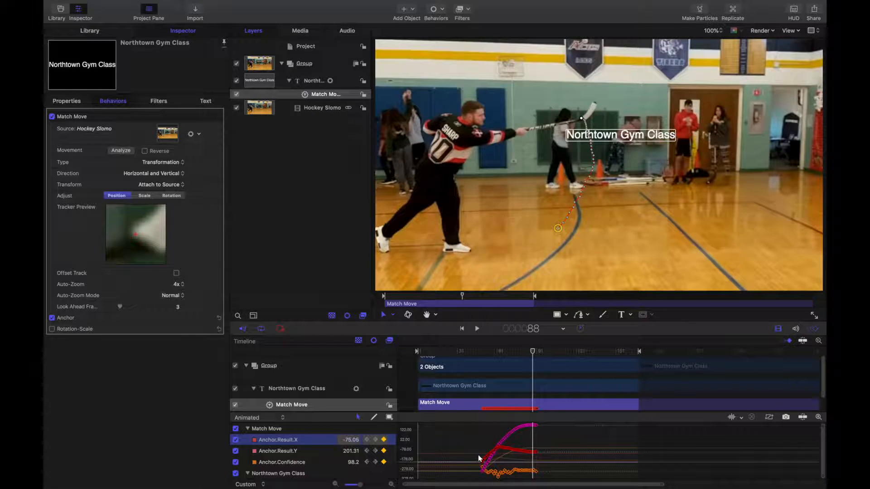
pyautogui.scroll(5, 477, 454)
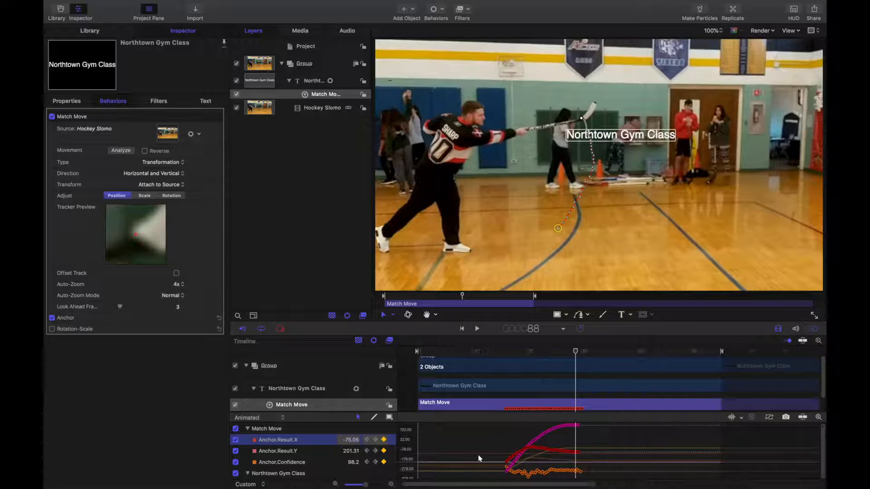
pyautogui.scroll(-3, 477, 455)
pyautogui.click(558, 427)
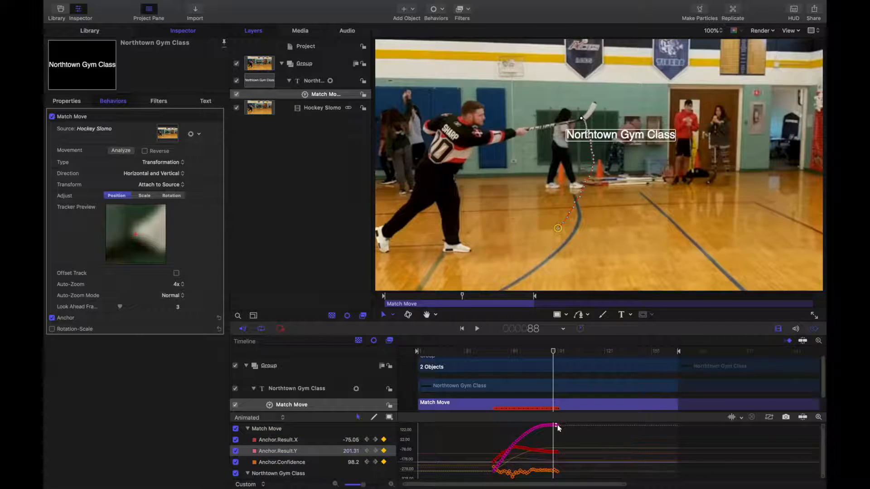
pyautogui.click(558, 454)
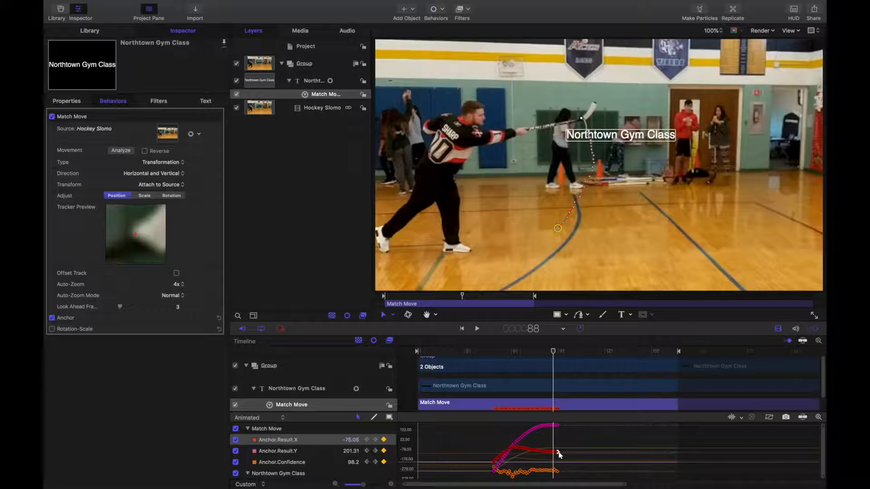
pyautogui.click(556, 426)
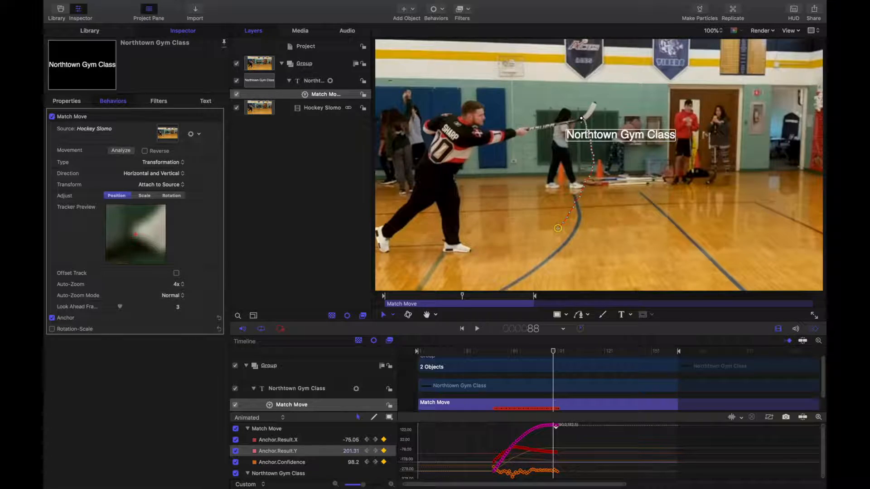
pyautogui.click(557, 425)
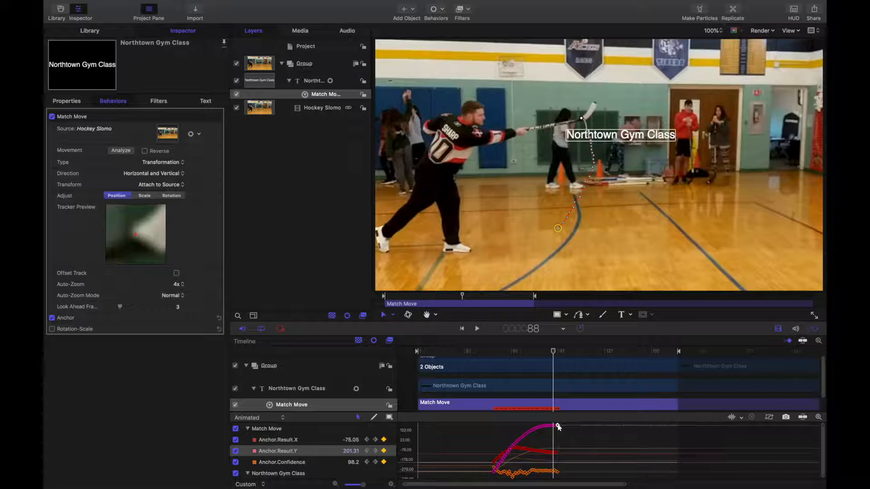
pyautogui.click(558, 472)
pyautogui.click(534, 432)
pyautogui.doubleClick(545, 427)
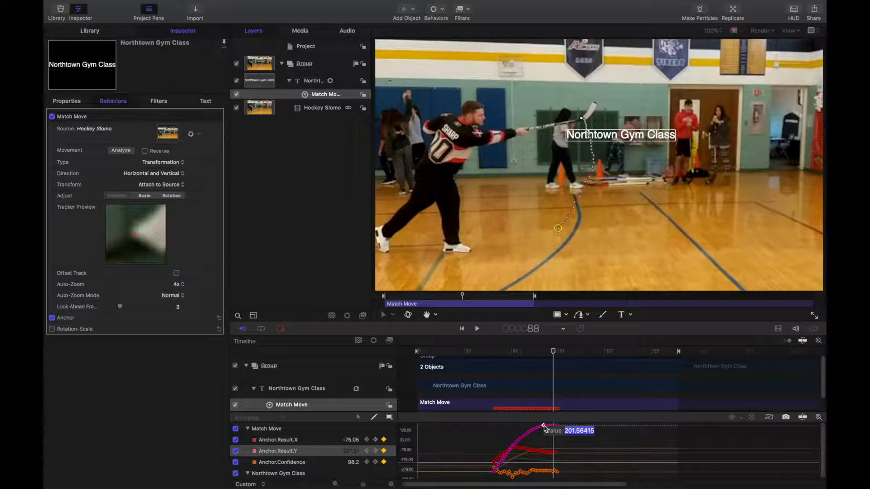
pyautogui.click(577, 451)
# Step: Scrub and play the clip to preview the title following the hockey stick's blade
pyautogui.moveTo(553, 352); pyautogui.dragTo(587, 381)
pyautogui.moveTo(526, 382); pyautogui.dragTo(424, 378)
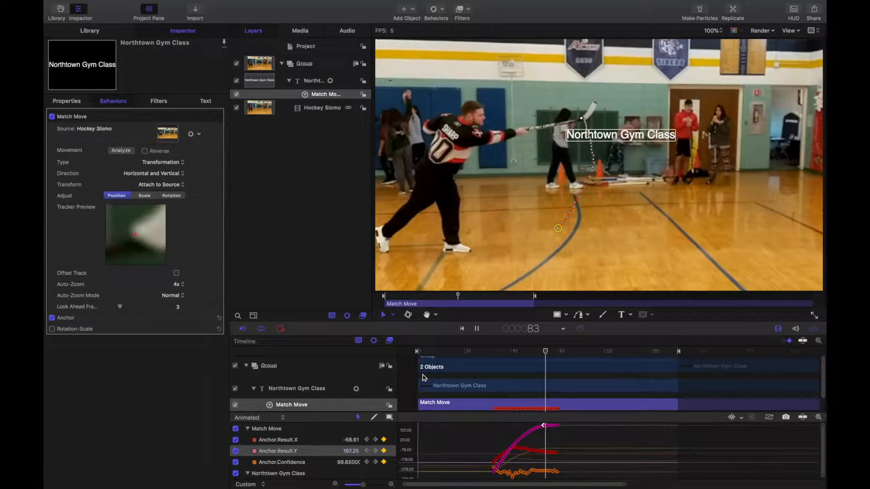
pyautogui.press('space')
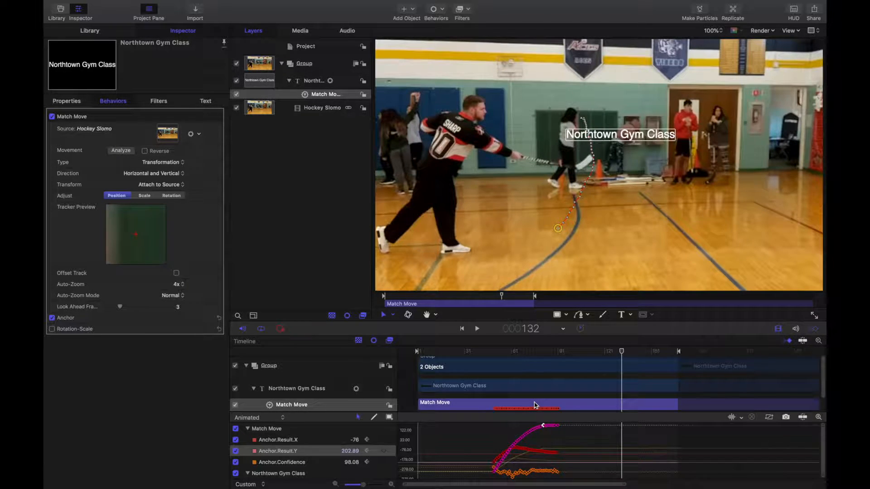
pyautogui.click(443, 11)
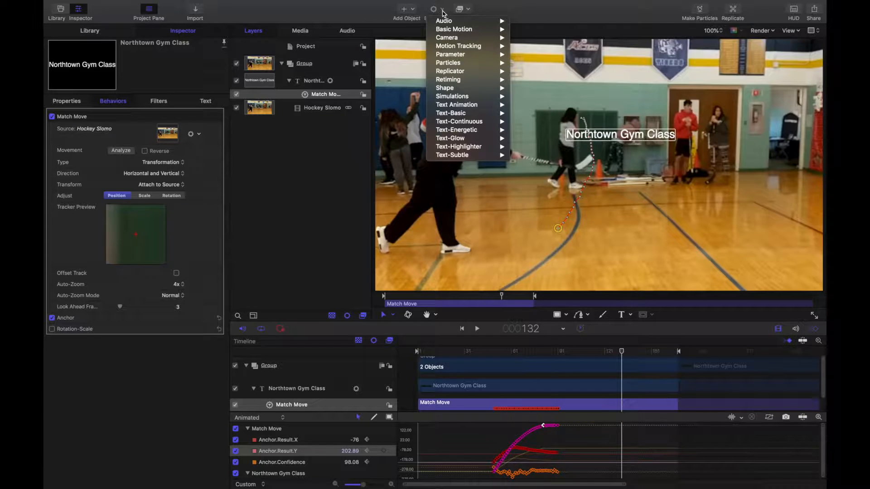
pyautogui.moveTo(473, 50)
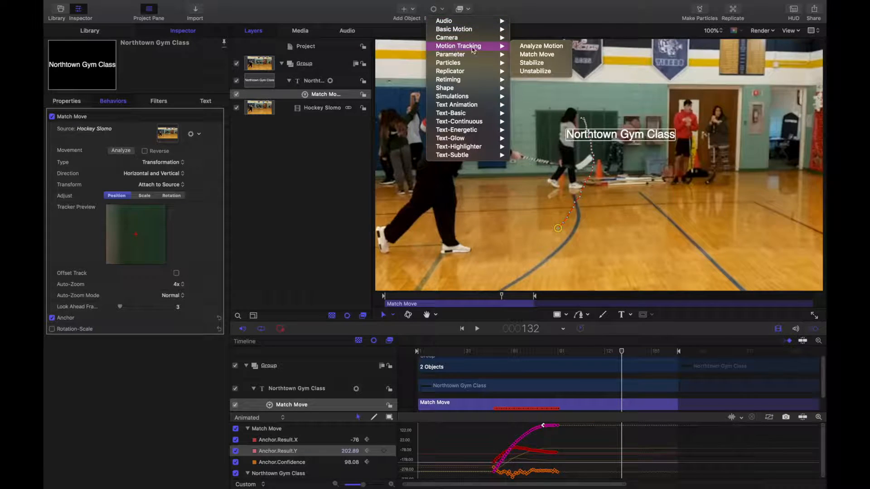
pyautogui.click(540, 66)
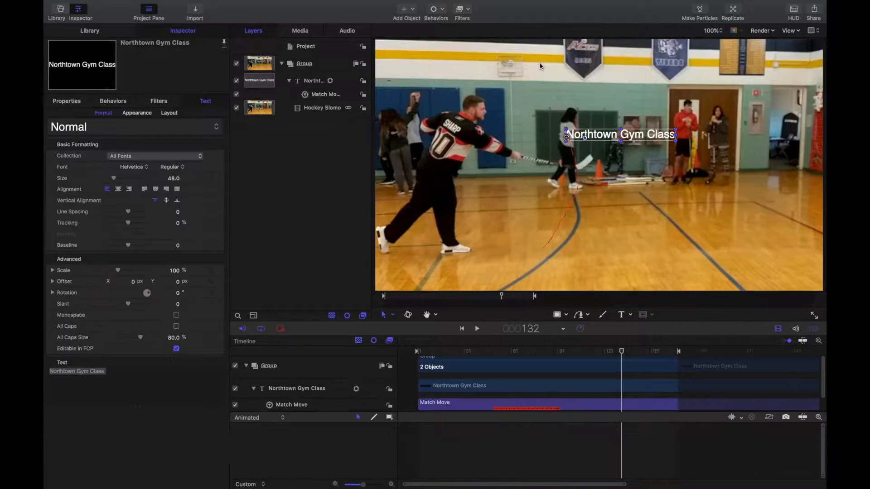
# Step: Scrub and play the clip from its start through frame 63 to check how the title tracks the stick
pyautogui.moveTo(622, 352); pyautogui.dragTo(507, 353)
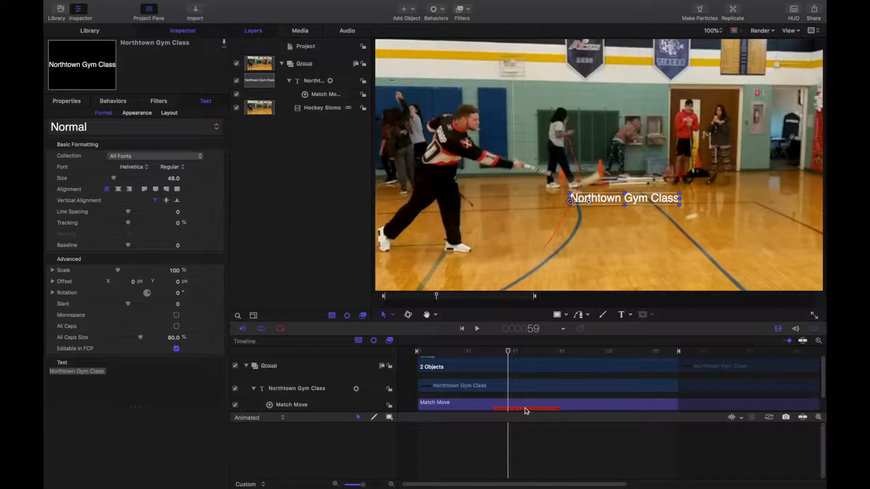
pyautogui.moveTo(508, 355); pyautogui.dragTo(427, 362)
pyautogui.click(414, 251)
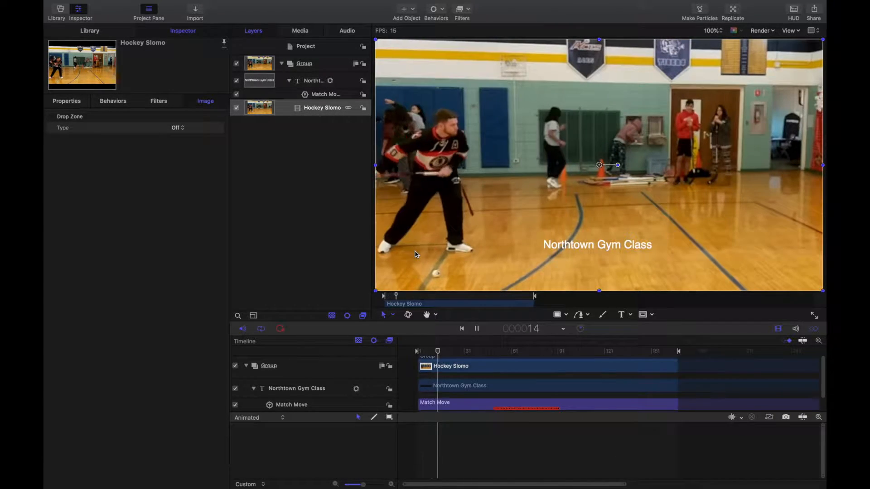
pyautogui.press('space')
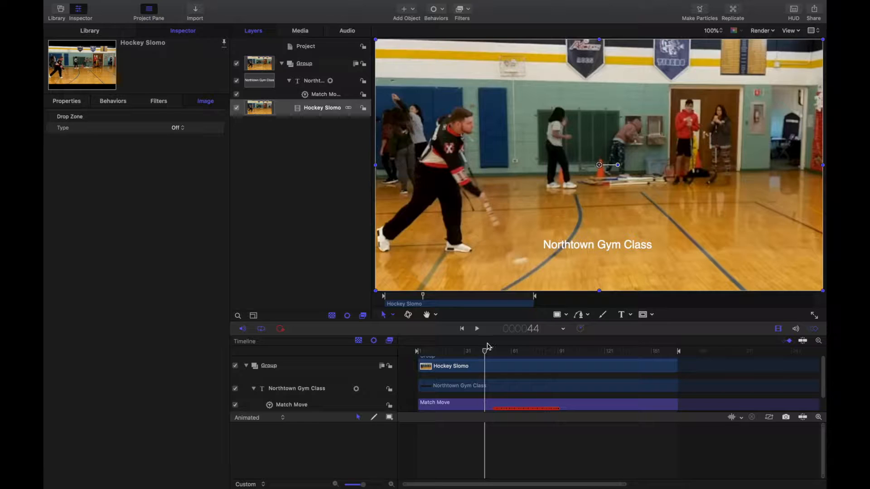
pyautogui.moveTo(485, 399); pyautogui.dragTo(515, 399)
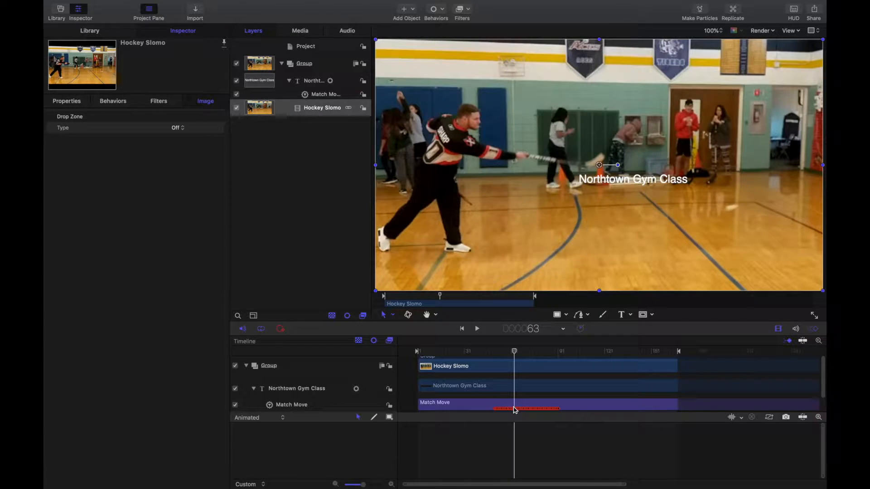
# Step: Raise the last Anchor.Result.Y keyframe of the Match Move behavior to 354.62 and play the clip to preview the effect
pyautogui.click(521, 403)
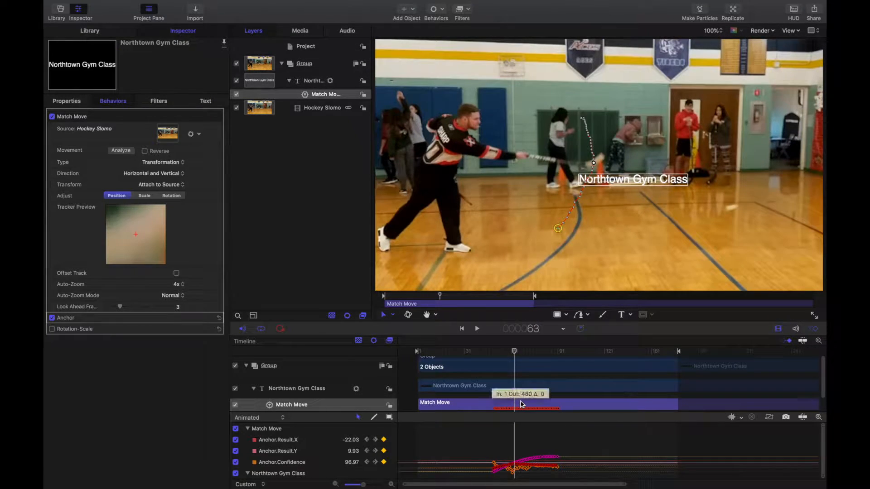
pyautogui.click(557, 458)
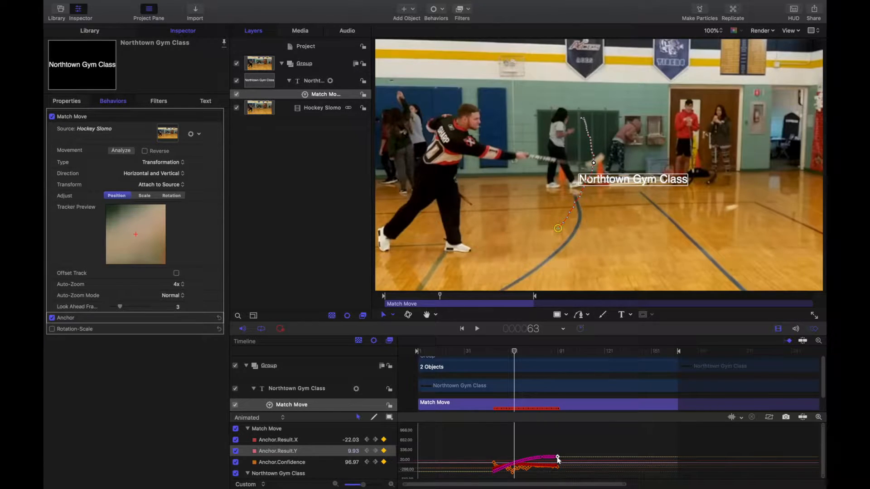
pyautogui.moveTo(557, 449); pyautogui.dragTo(556, 453)
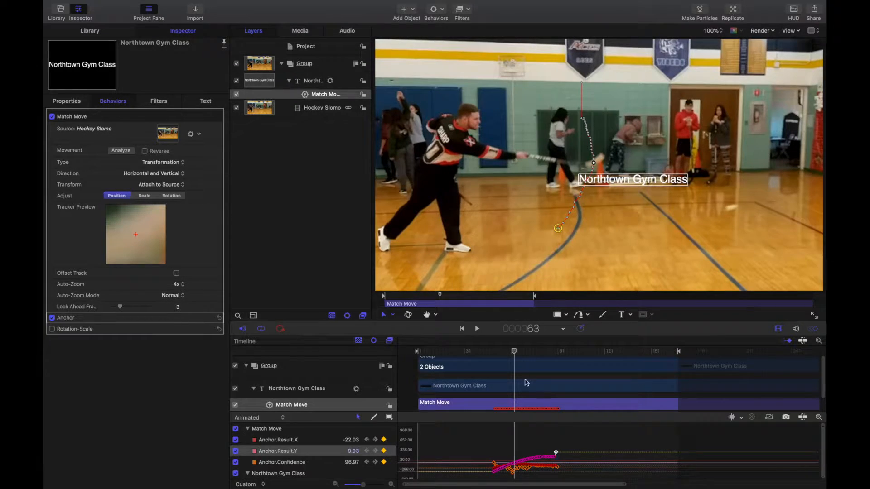
pyautogui.press('space')
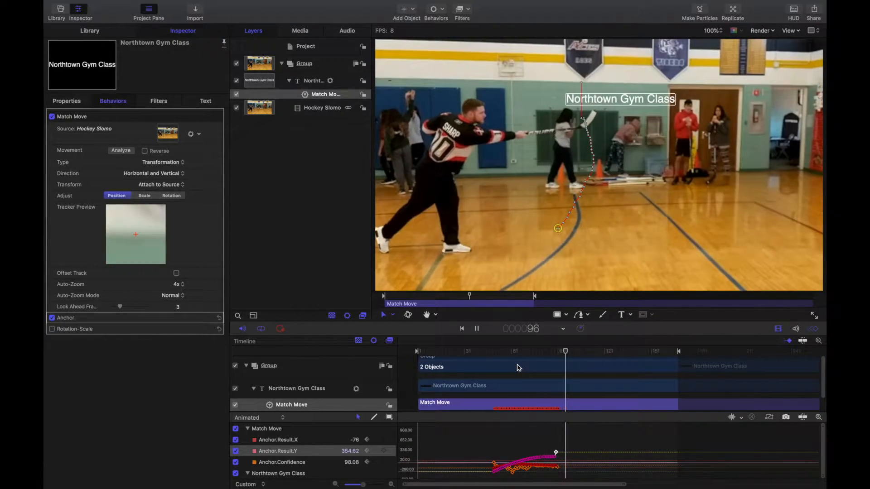
pyautogui.press('space')
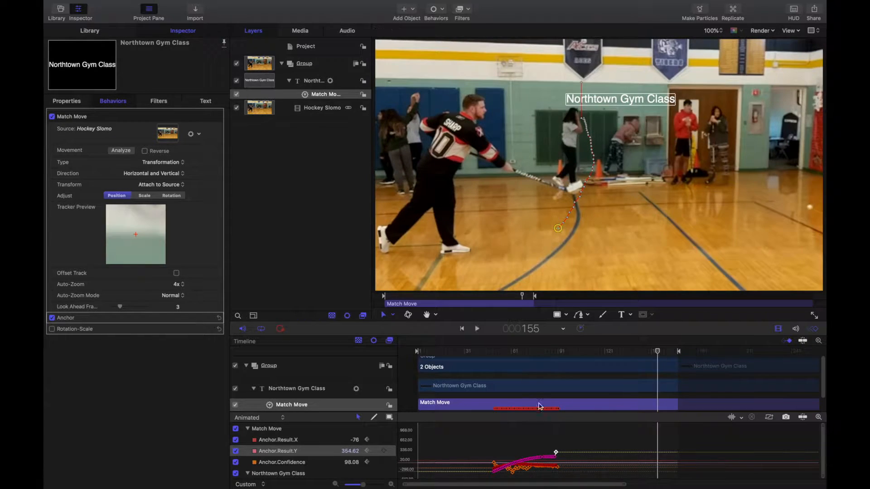
# Step: Lower the last Anchor.Result.Y keyframe to 232.8 and move the last Anchor.Result.X keyframe later in time, to -96.25
pyautogui.moveTo(557, 452)
pyautogui.mouseDown()
pyautogui.moveTo(558, 466)
pyautogui.moveTo(580, 455)
pyautogui.moveTo(554, 448)
pyautogui.moveTo(556, 455)
pyautogui.mouseUp()
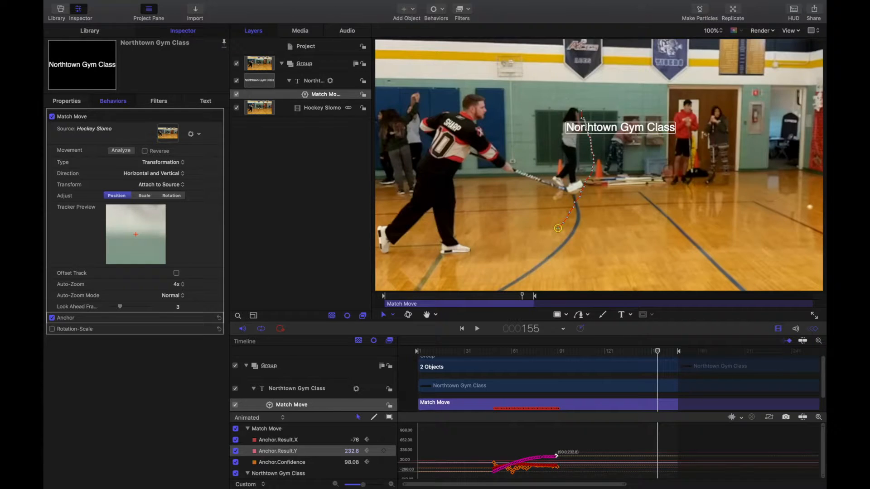
pyautogui.click(557, 465)
pyautogui.moveTo(557, 466)
pyautogui.mouseDown()
pyautogui.moveTo(567, 466)
pyautogui.moveTo(548, 465)
pyautogui.moveTo(564, 466)
pyautogui.mouseUp()
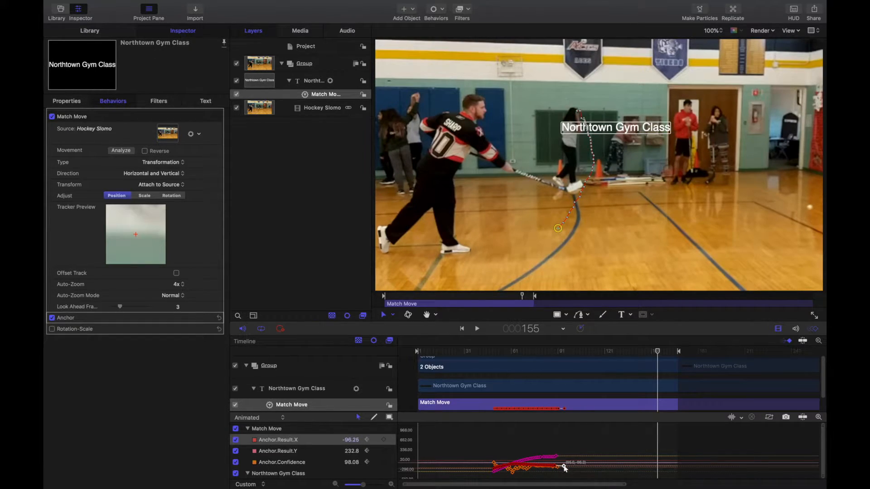
# Step: Undo the manual changes to the last Anchor.Result.X and Anchor.Result.Y keyframes
pyautogui.press('super+z')
pyautogui.press('super+z')
pyautogui.press('super+z')
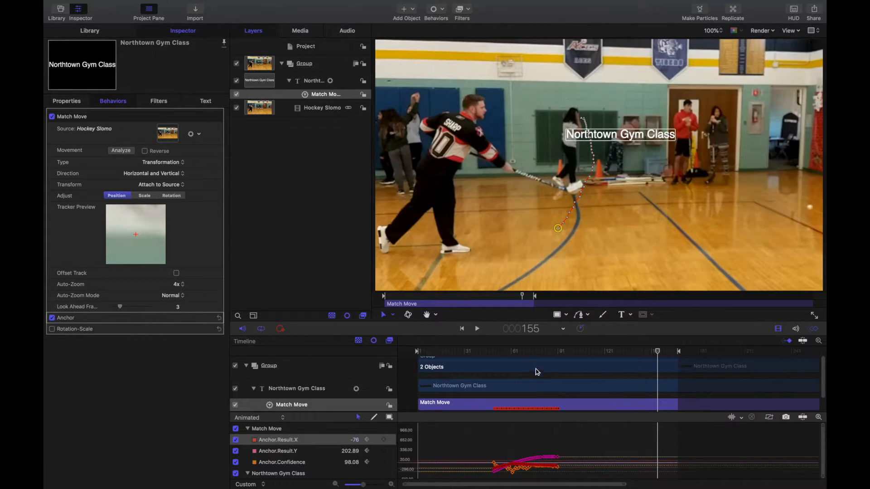
# Step: Go back to frame 32 and play the clip to check the title's motion with the original tracking keyframes
pyautogui.moveTo(565, 358); pyautogui.dragTo(466, 354)
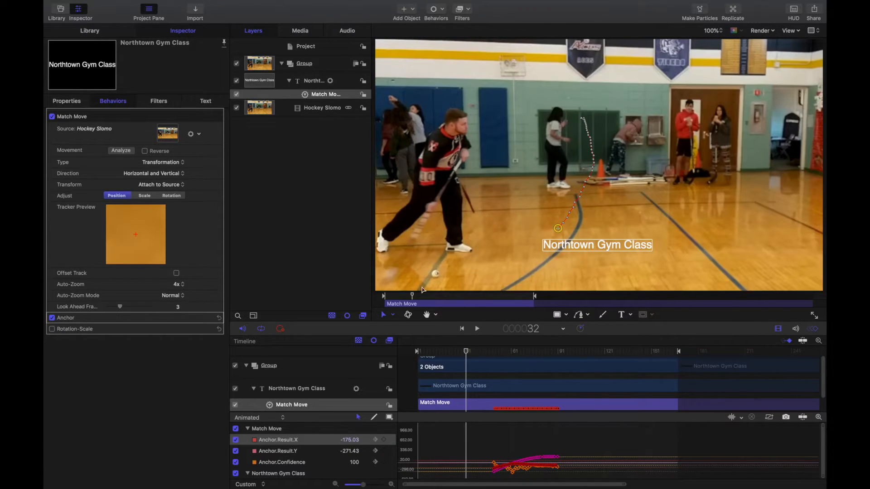
pyautogui.press('space')
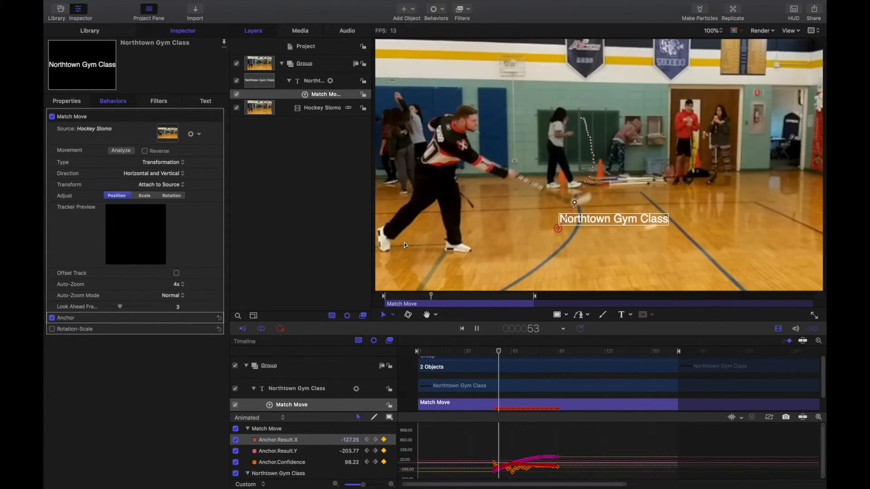
pyautogui.click(477, 328)
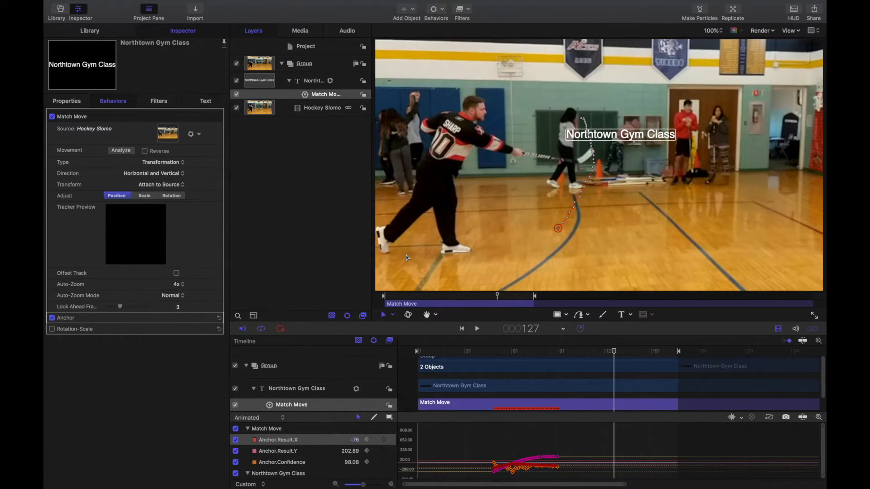
# Step: Deselect everything and play the clip from near the start to preview the tracked title without the tracking overlay
pyautogui.click(430, 351)
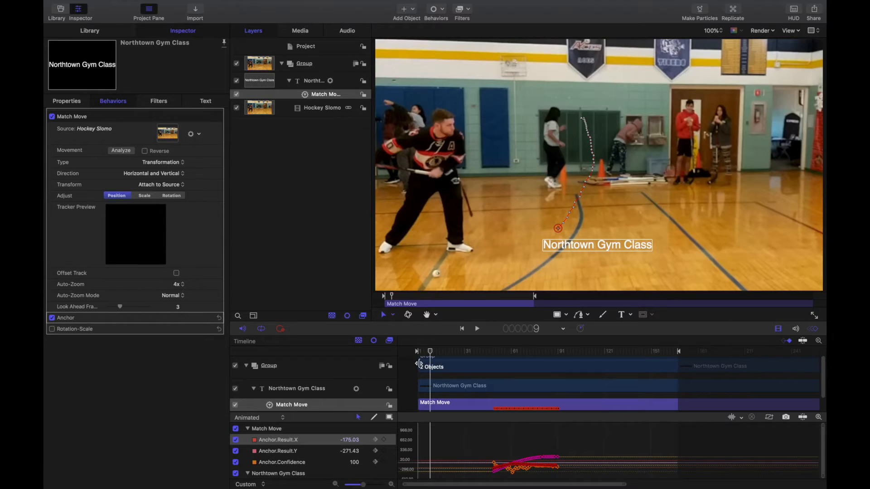
pyautogui.click(418, 365)
pyautogui.click(413, 371)
pyautogui.press('space')
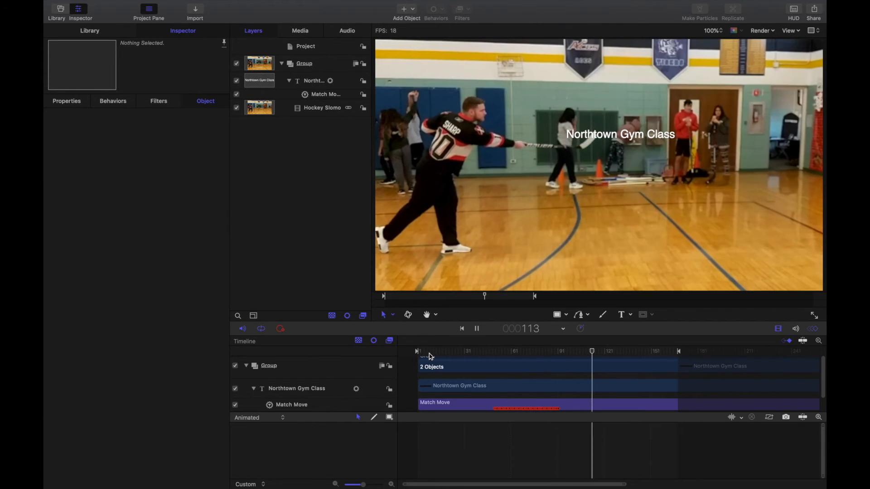
pyautogui.press('space')
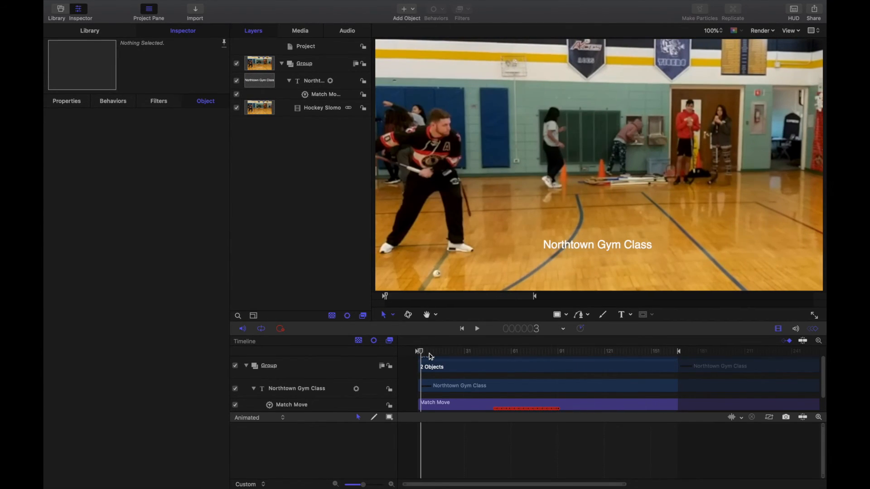